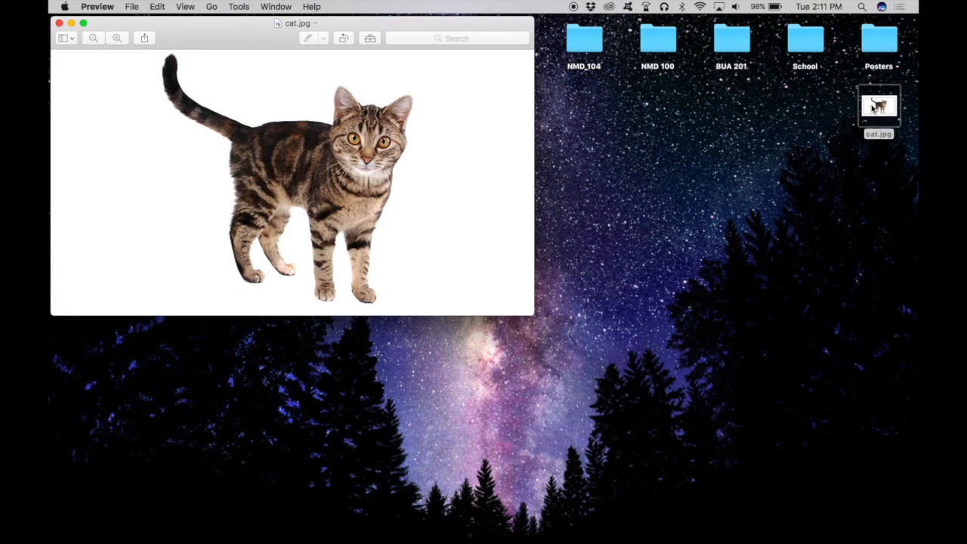
# - Switch to Photoshop and open cat.jpg from the Desktop
pyautogui.hotkey('ctrl', 'Right')
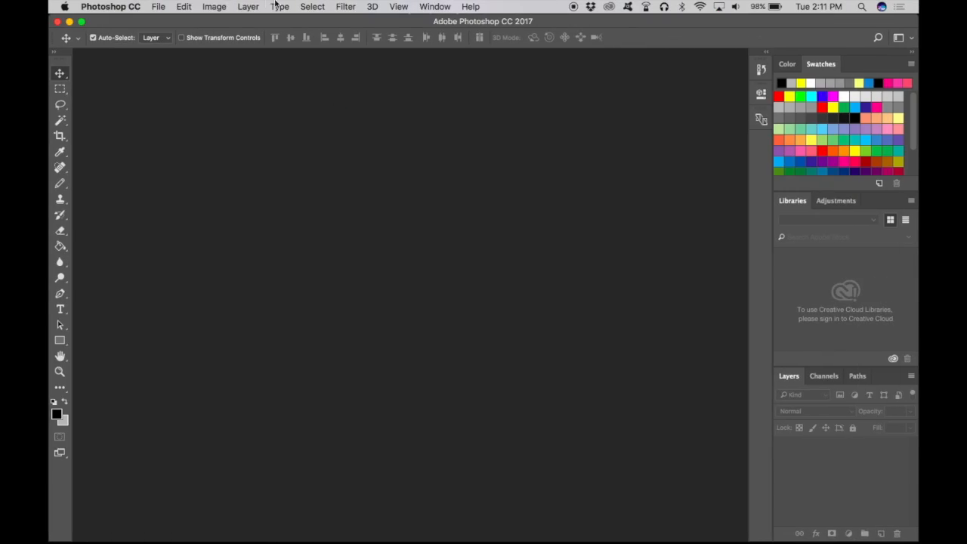
pyautogui.click(158, 6)
pyautogui.click(173, 34)
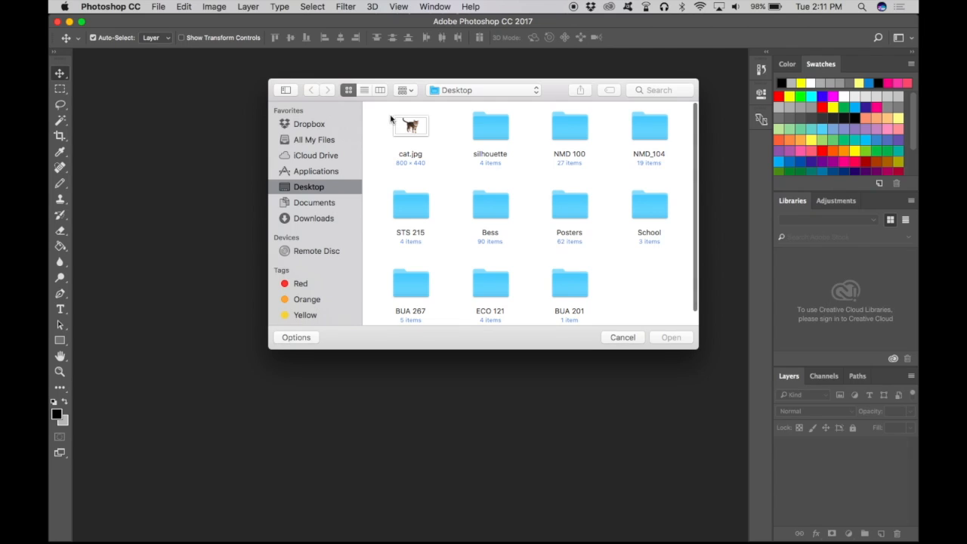
pyautogui.doubleClick(408, 123)
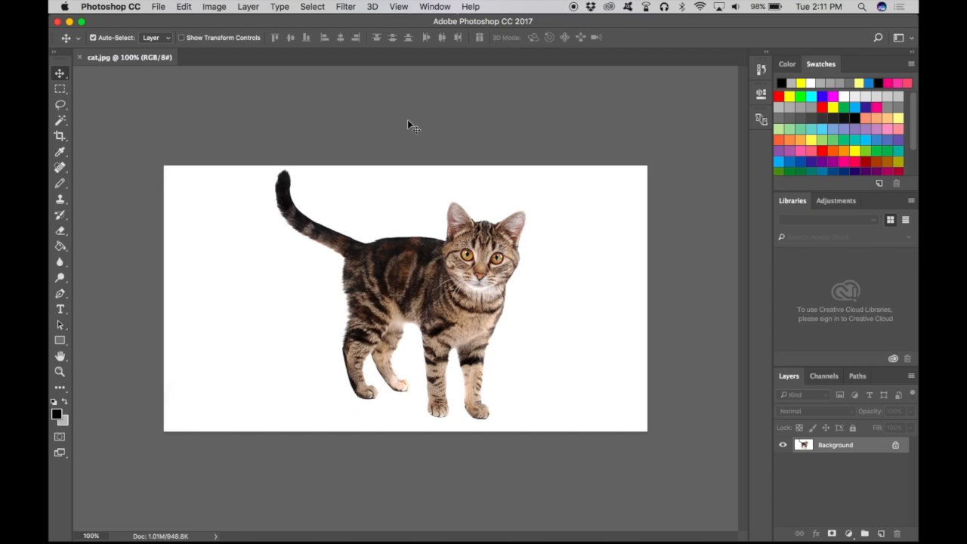
# - Select the white background around the cat with the Quick Selection tool, using a 50 px brush
pyautogui.click(58, 127)
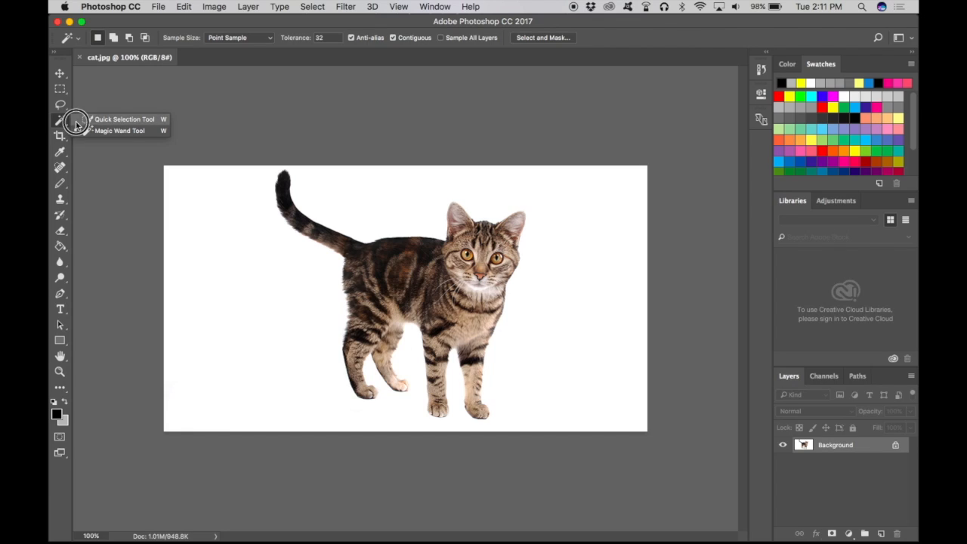
pyautogui.click(113, 119)
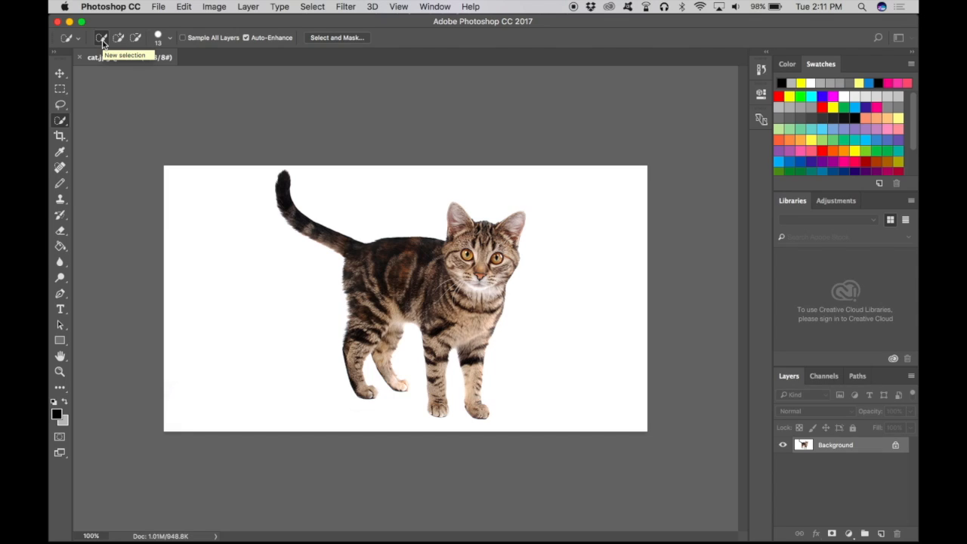
pyautogui.click(169, 42)
pyautogui.moveTo(107, 74); pyautogui.dragTo(130, 72)
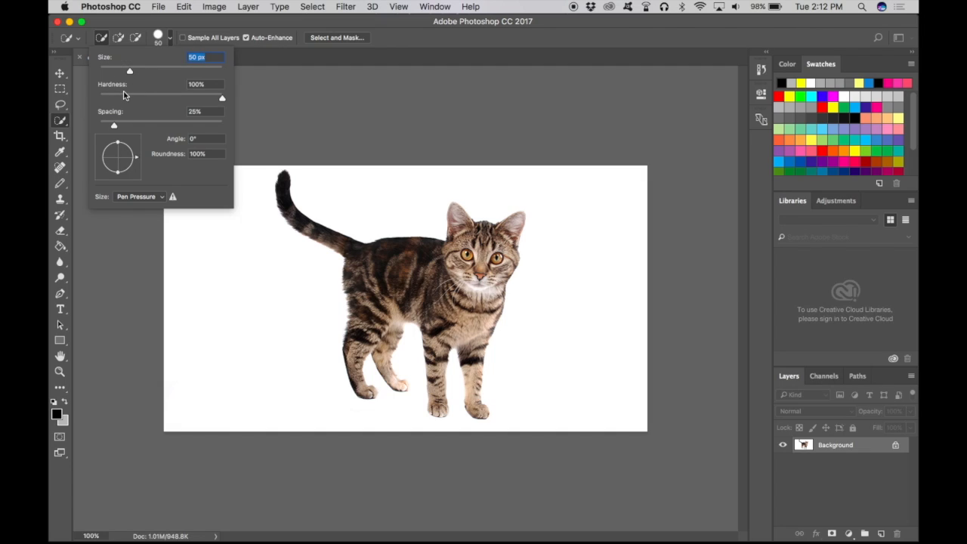
pyautogui.click(203, 225)
pyautogui.moveTo(203, 230)
pyautogui.mouseDown()
pyautogui.moveTo(244, 354)
pyautogui.moveTo(276, 390)
pyautogui.moveTo(414, 437)
pyautogui.moveTo(495, 443)
pyautogui.moveTo(550, 424)
pyautogui.moveTo(575, 389)
pyautogui.moveTo(595, 317)
pyautogui.moveTo(592, 205)
pyautogui.mouseUp()
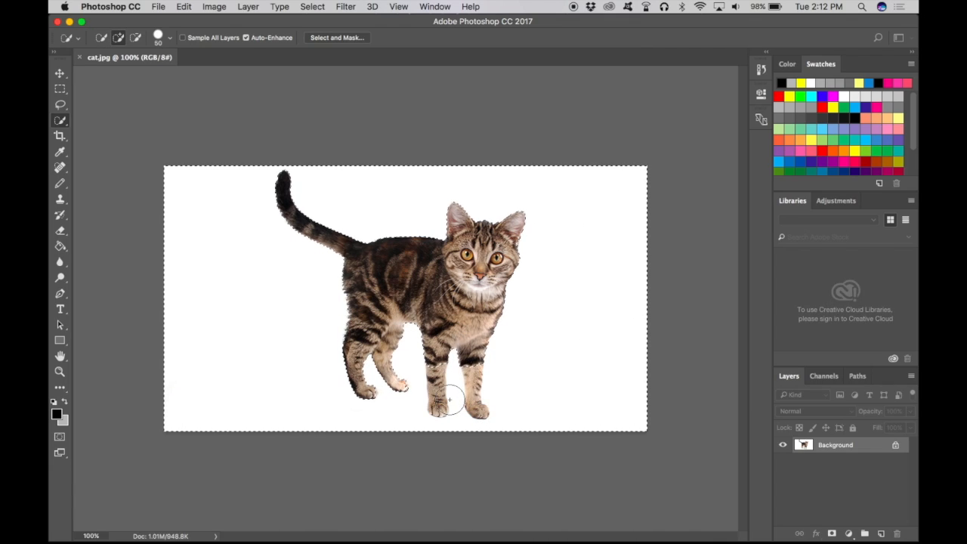
# - Subtract the cat's two front lower legs from the selection with an 18 px Quick Selection brush
pyautogui.scroll(3, 450, 399)
pyautogui.scroll(5, 450, 401)
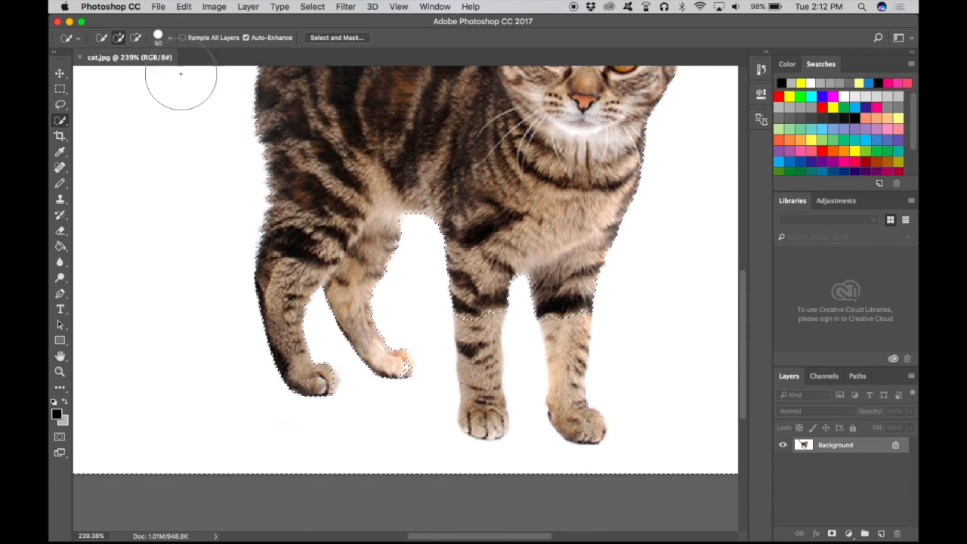
pyautogui.click(160, 37)
pyautogui.moveTo(127, 73); pyautogui.dragTo(110, 73)
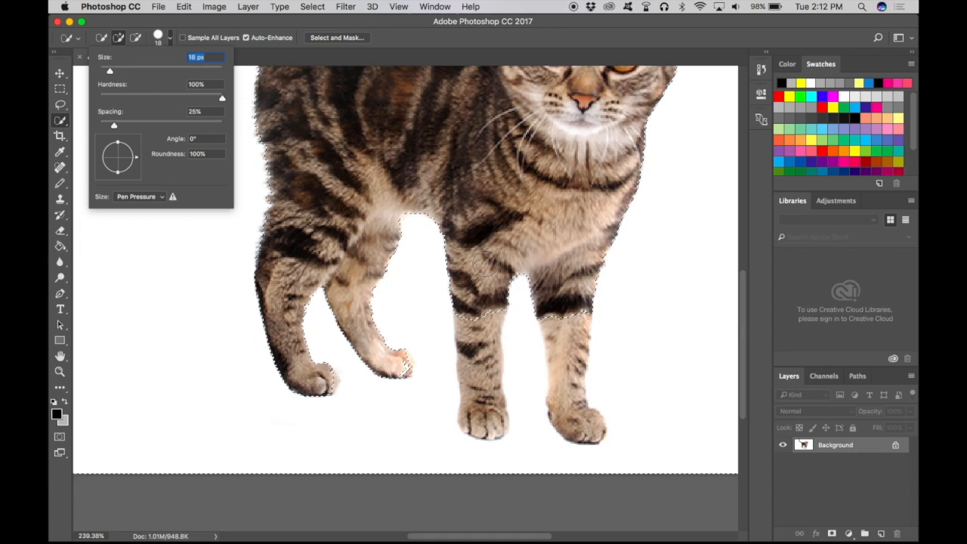
pyautogui.click(134, 39)
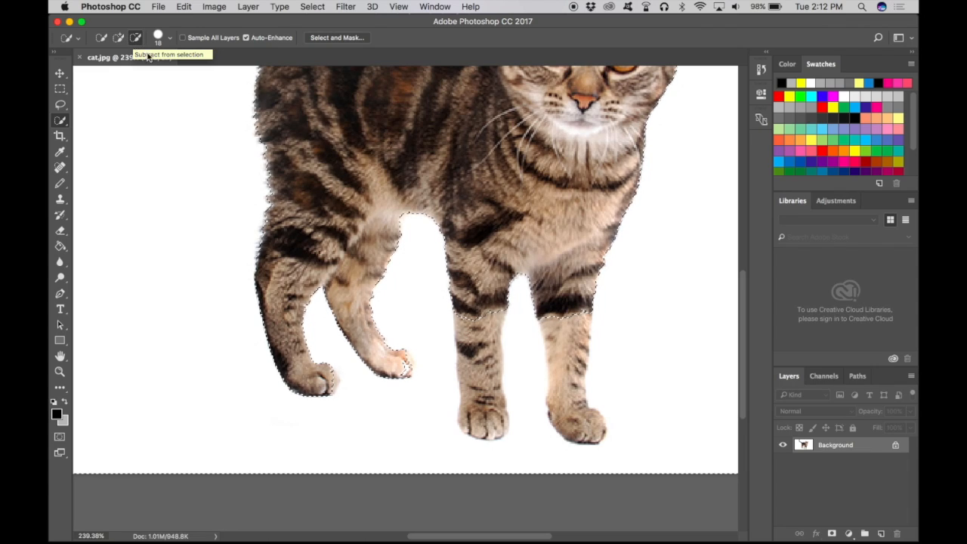
pyautogui.moveTo(474, 306); pyautogui.dragTo(493, 423)
pyautogui.moveTo(572, 306); pyautogui.dragTo(575, 417)
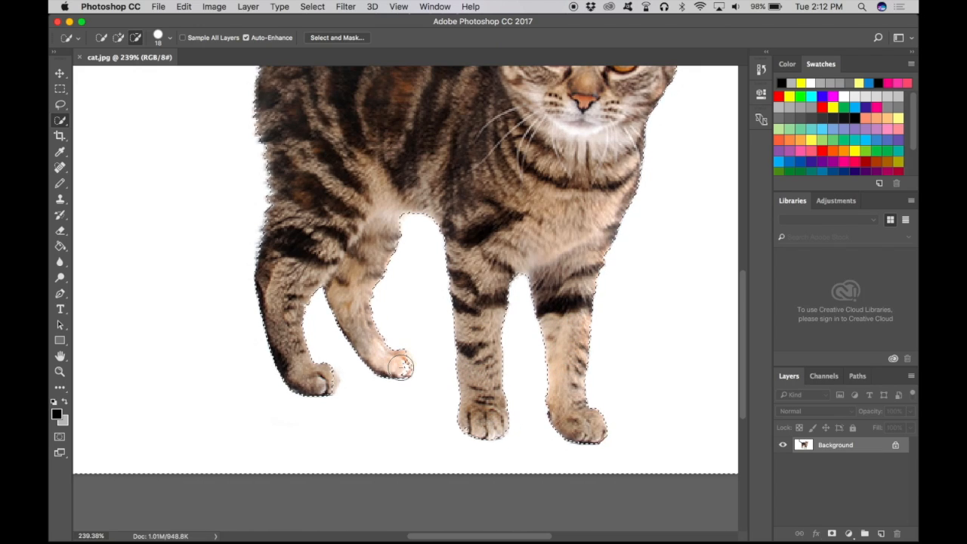
# - Subtract the remaining parts of the cat's hind paws from the background selection
pyautogui.scroll(5, 393, 357)
pyautogui.scroll(-2, 394, 357)
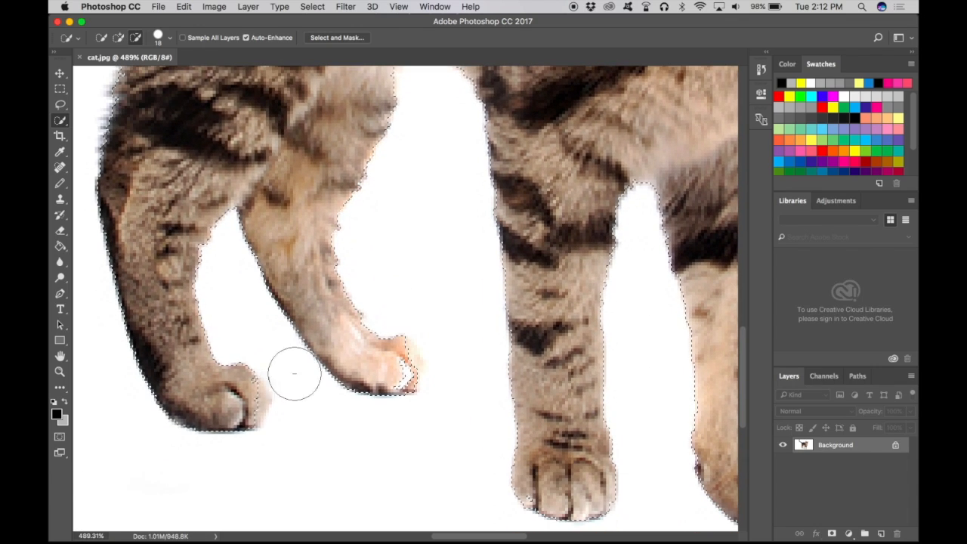
pyautogui.moveTo(369, 363); pyautogui.dragTo(393, 367)
pyautogui.scroll(-4, 314, 370)
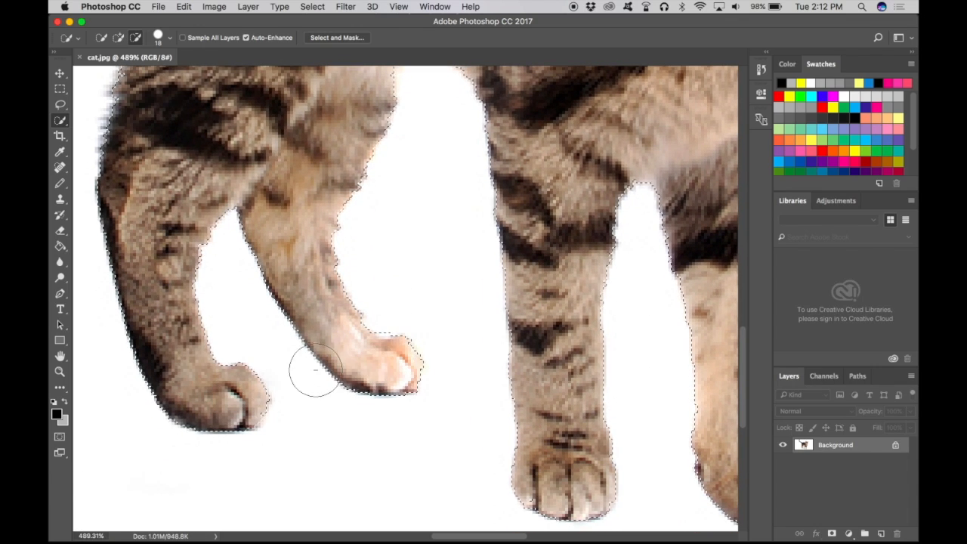
# - Unlock the Background layer and delete the selected white area, leaving nothing selected
pyautogui.scroll(-3, 314, 370)
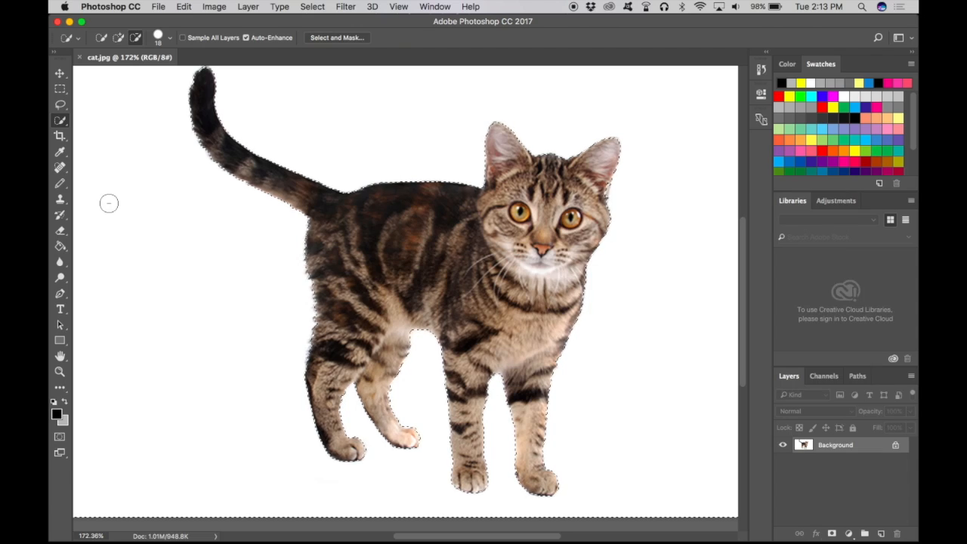
pyautogui.click(894, 445)
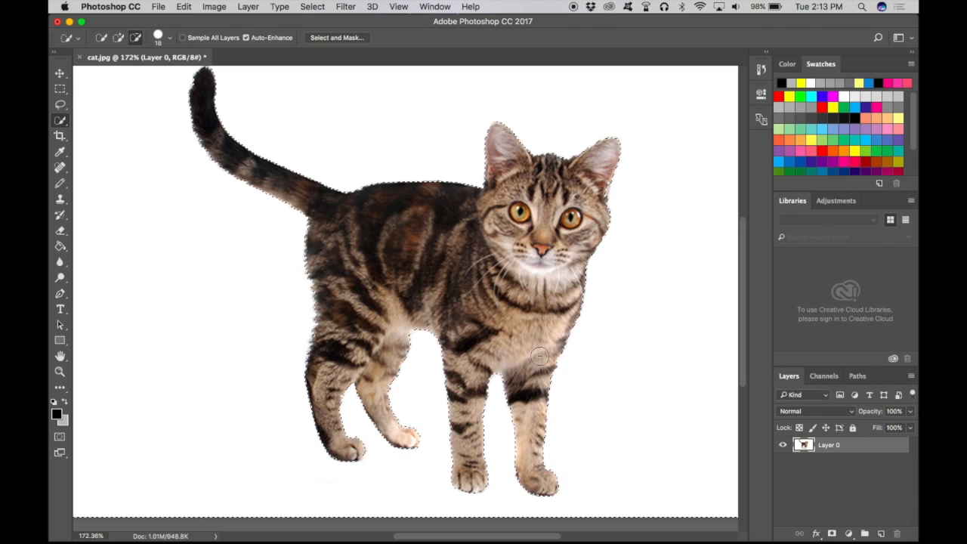
pyautogui.press('Delete')
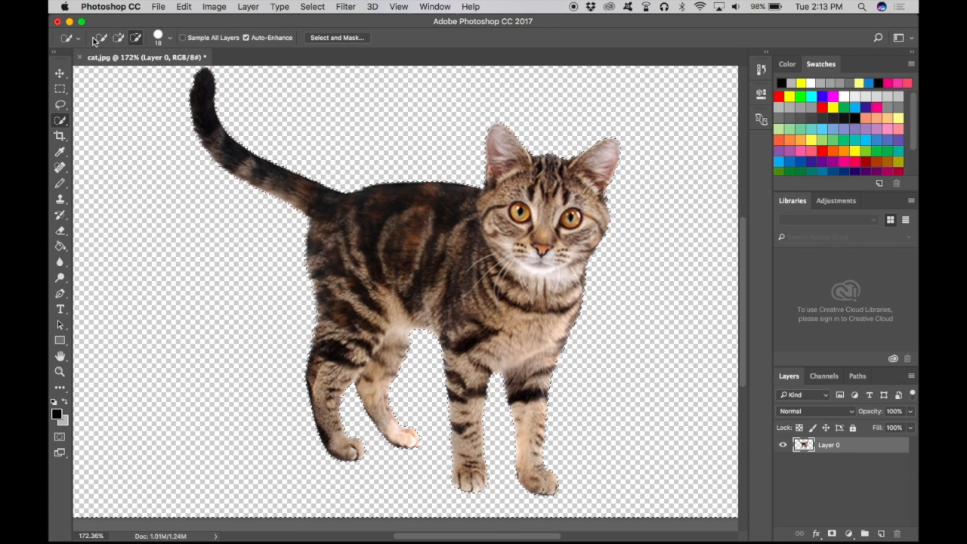
pyautogui.press('super+d')
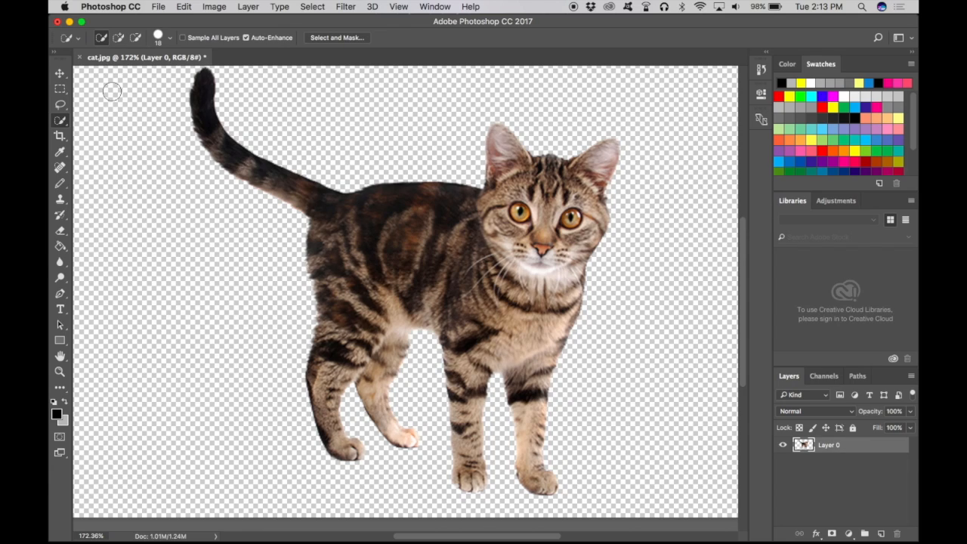
# - Quick-export the cutout as a PNG named cat.png to the Desktop
pyautogui.click(158, 7)
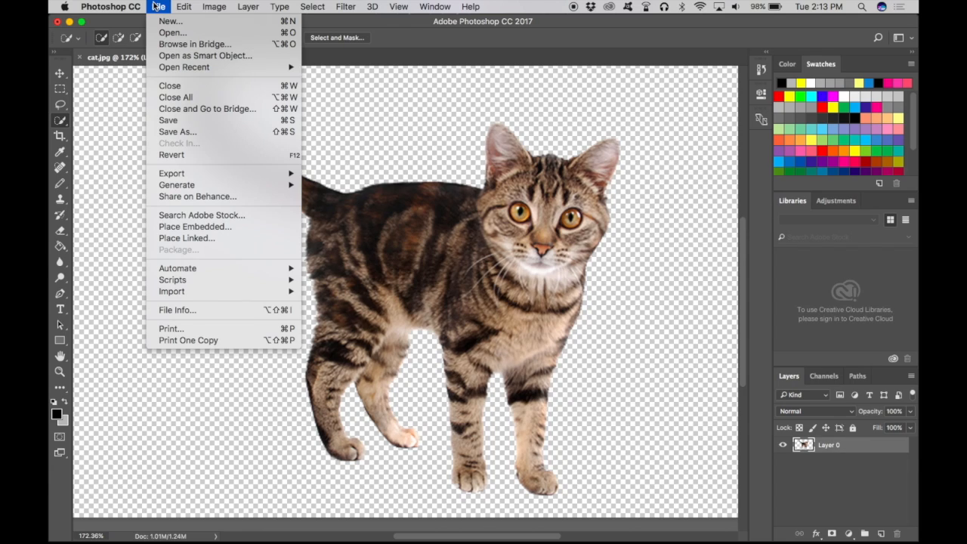
pyautogui.moveTo(223, 173)
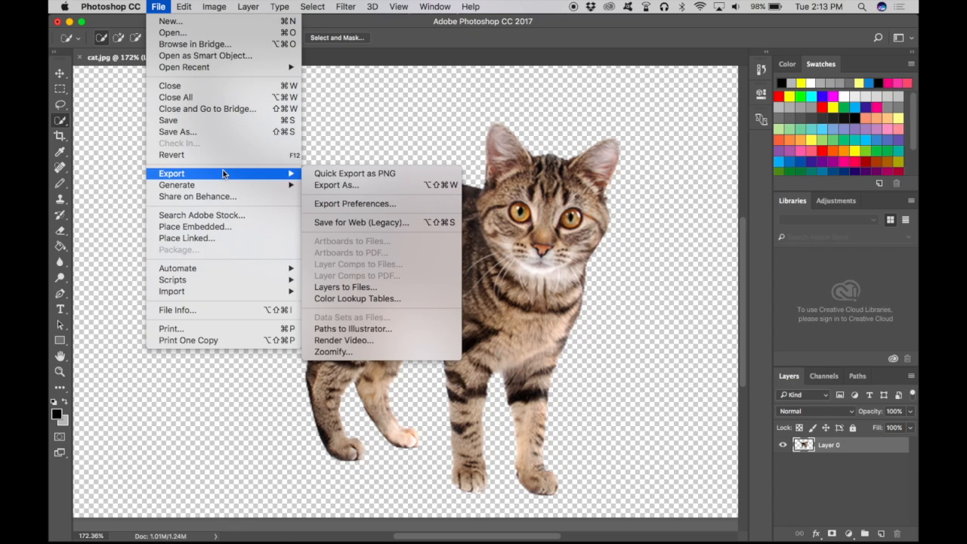
pyautogui.click(320, 173)
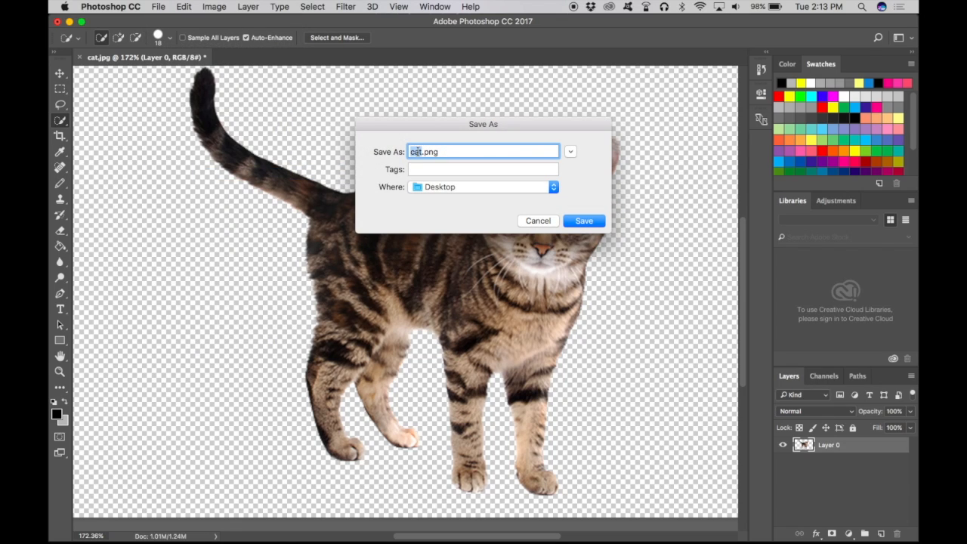
pyautogui.click(421, 152)
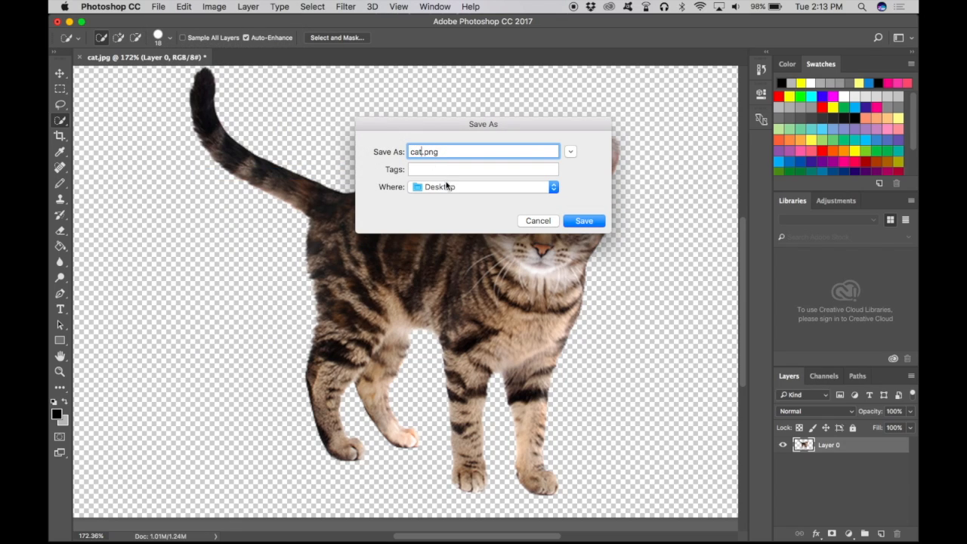
pyautogui.click(582, 221)
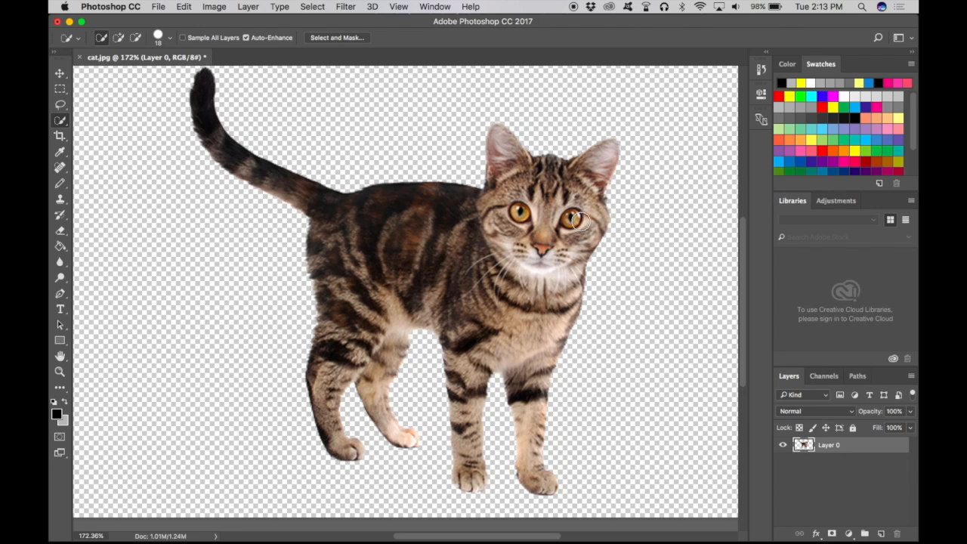
# - Switch to Illustrator and open cat.png from the Desktop
pyautogui.hotkey('ctrl', 'Right')
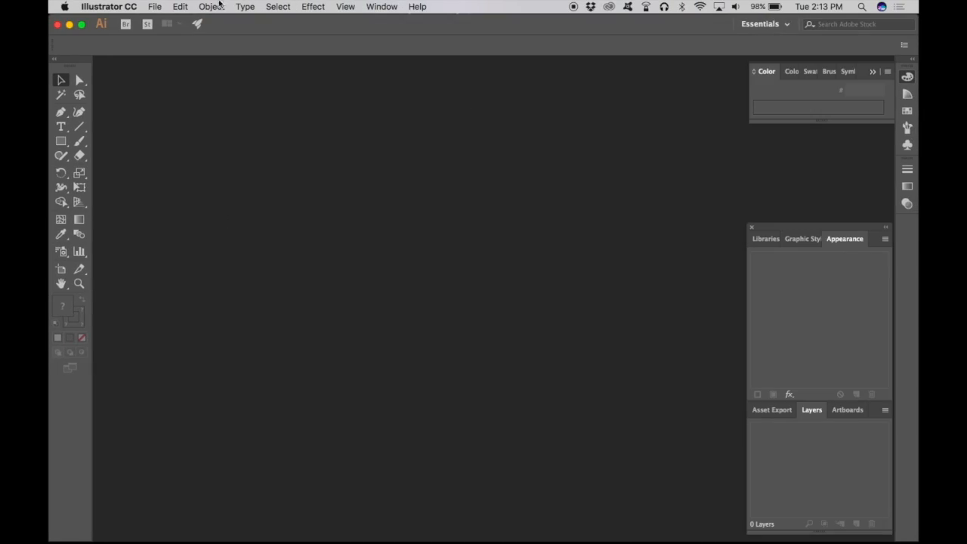
pyautogui.click(155, 6)
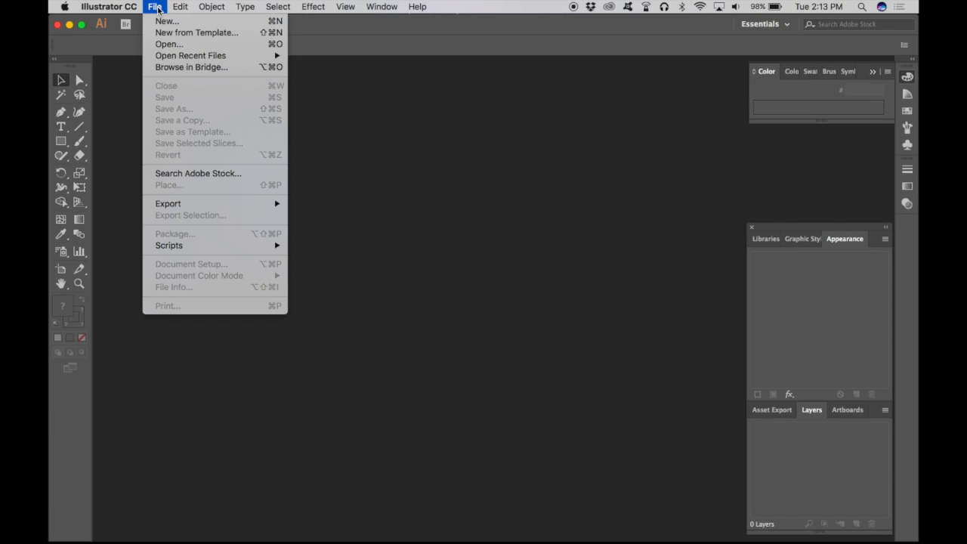
pyautogui.click(165, 43)
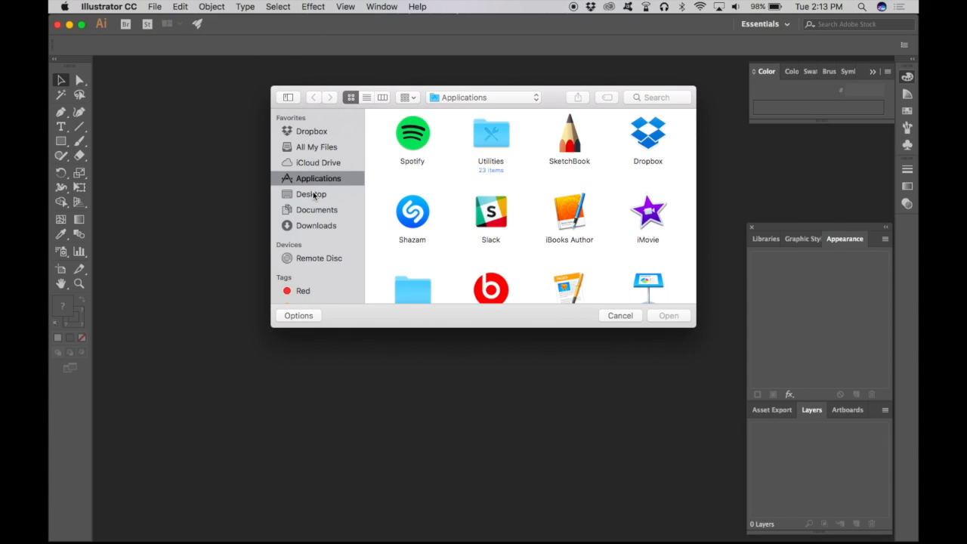
pyautogui.click(311, 194)
pyautogui.doubleClick(410, 129)
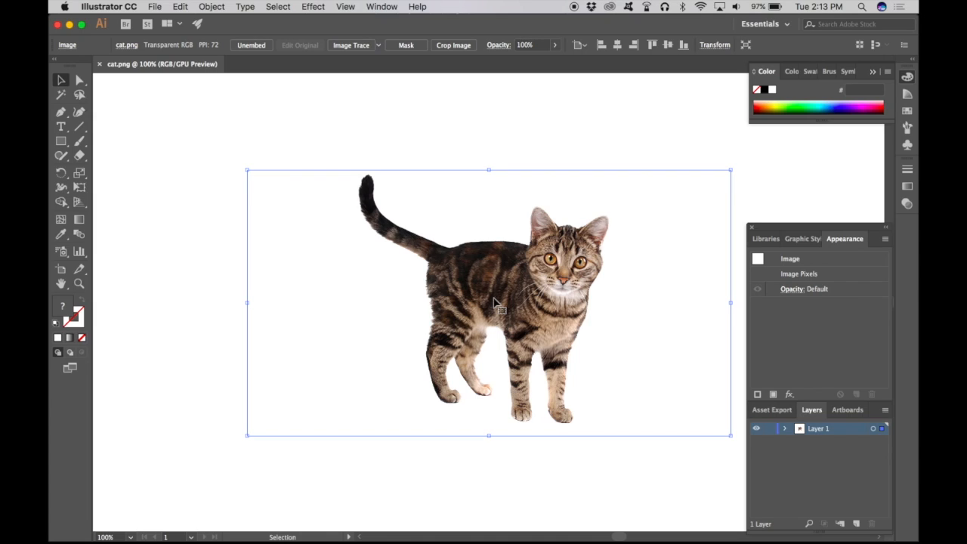
# - Apply Image Trace to the cat image without expanding it
pyautogui.click(213, 7)
pyautogui.moveTo(283, 347)
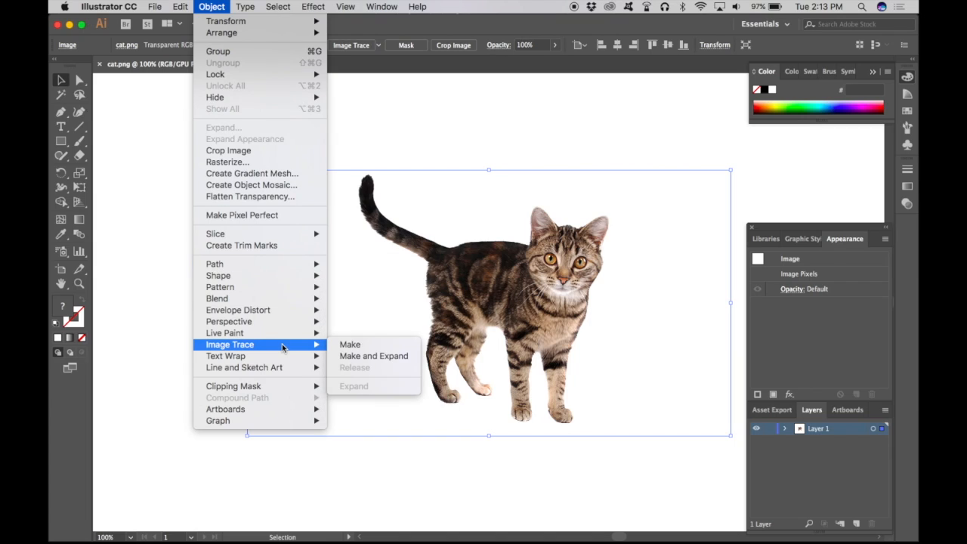
pyautogui.click(339, 349)
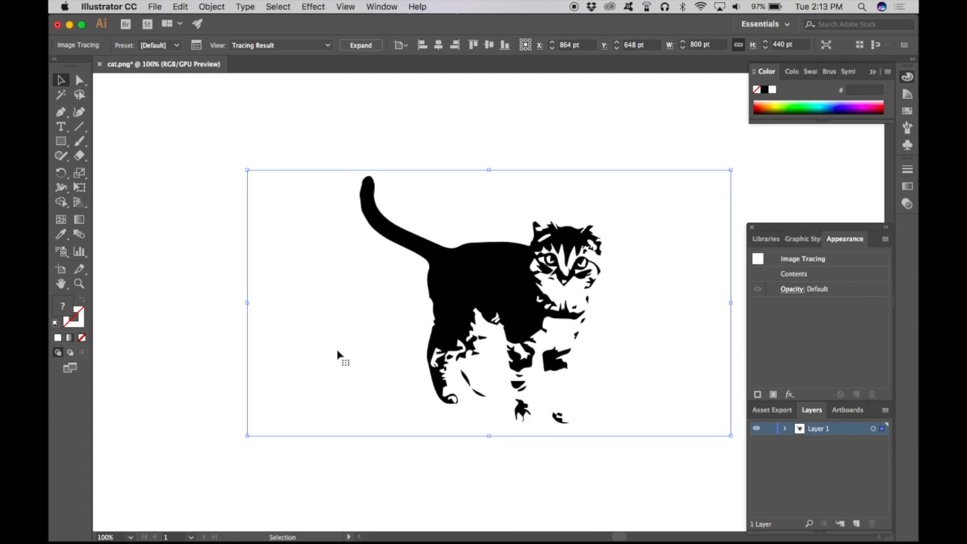
# - Open the Image Trace settings with the advanced options shown and raise the Threshold to 250
pyautogui.click(196, 46)
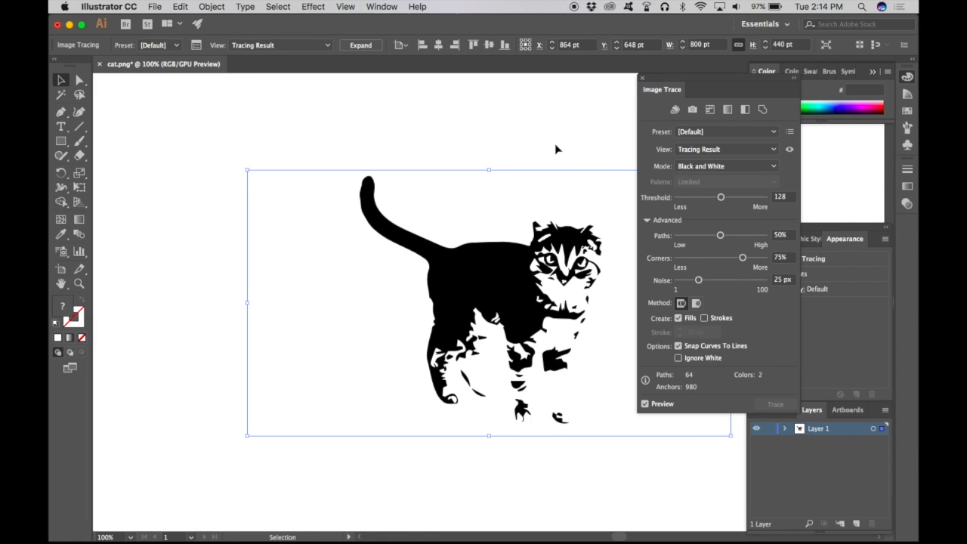
pyautogui.click(646, 220)
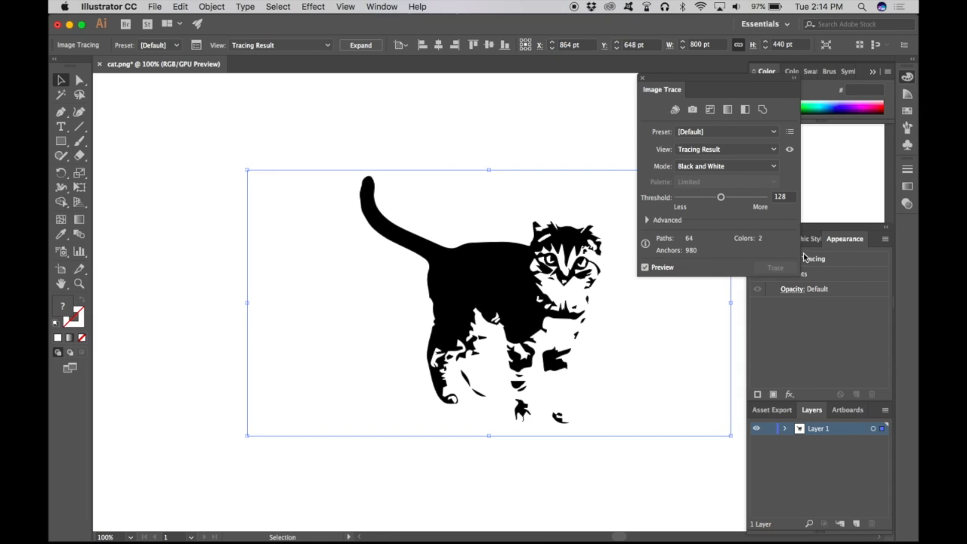
pyautogui.click(646, 220)
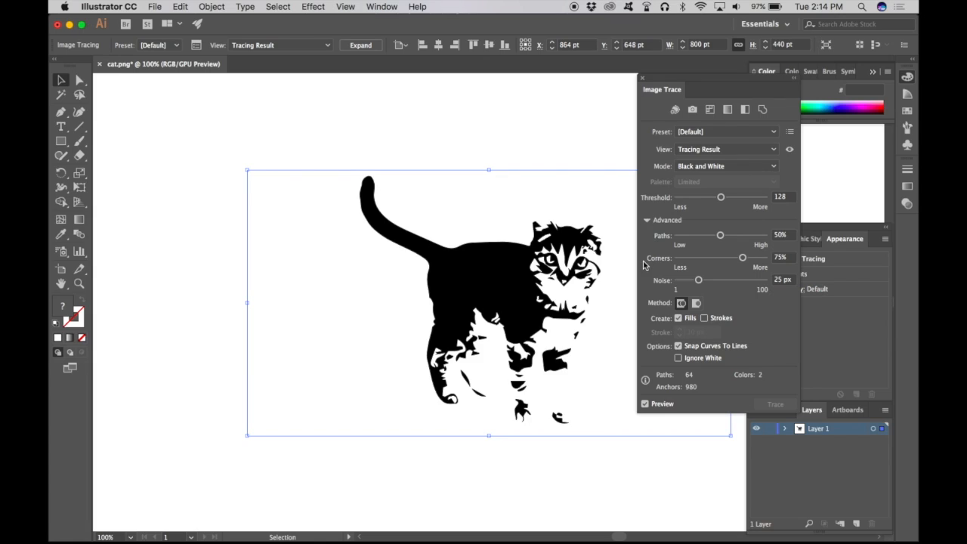
pyautogui.click(720, 198)
pyautogui.moveTo(720, 198)
pyautogui.mouseDown()
pyautogui.moveTo(751, 198)
pyautogui.moveTo(695, 201)
pyautogui.mouseUp()
pyautogui.click(689, 198)
pyautogui.moveTo(699, 200); pyautogui.dragTo(763, 201)
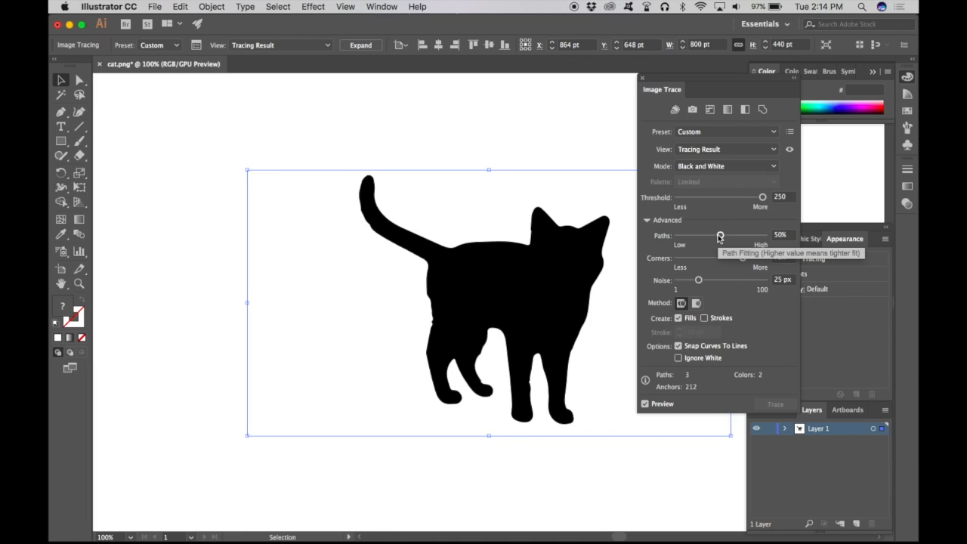
# - Set the trace's advanced options to Paths 40%, Corners 0% and Noise 100 px
pyautogui.moveTo(720, 236)
pyautogui.mouseDown()
pyautogui.moveTo(686, 237)
pyautogui.moveTo(763, 238)
pyautogui.moveTo(695, 237)
pyautogui.moveTo(713, 241)
pyautogui.mouseUp()
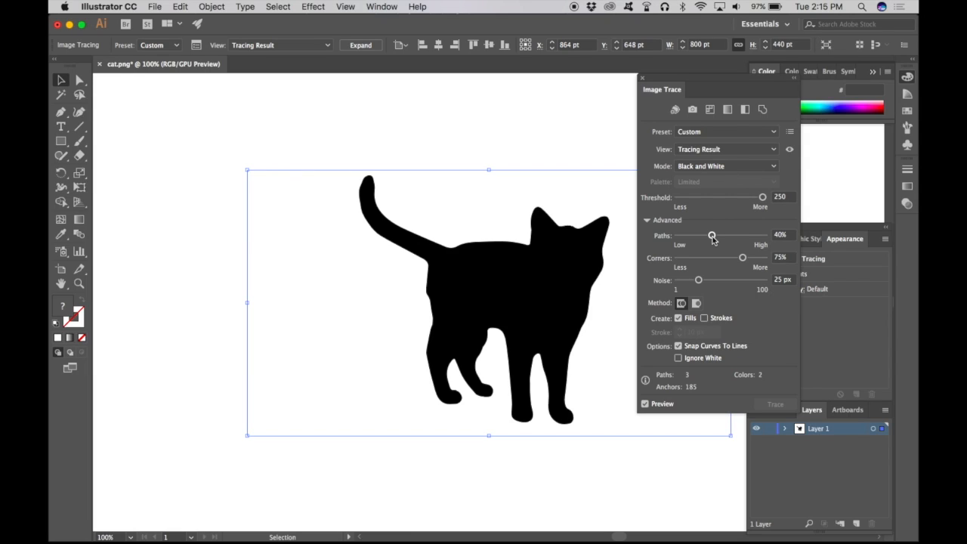
pyautogui.click(743, 261)
pyautogui.moveTo(743, 261); pyautogui.dragTo(671, 264)
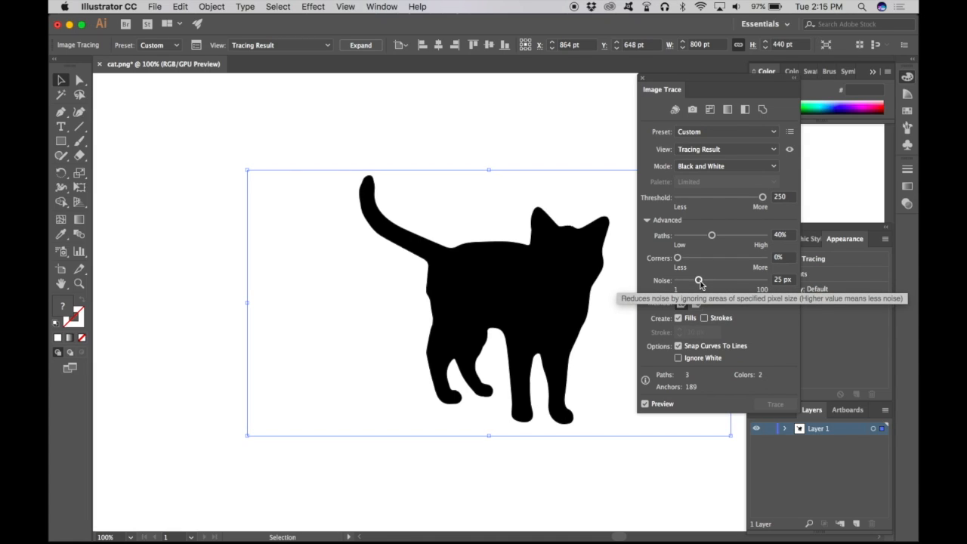
pyautogui.moveTo(699, 281)
pyautogui.mouseDown()
pyautogui.moveTo(759, 285)
pyautogui.moveTo(680, 281)
pyautogui.moveTo(803, 293)
pyautogui.mouseUp()
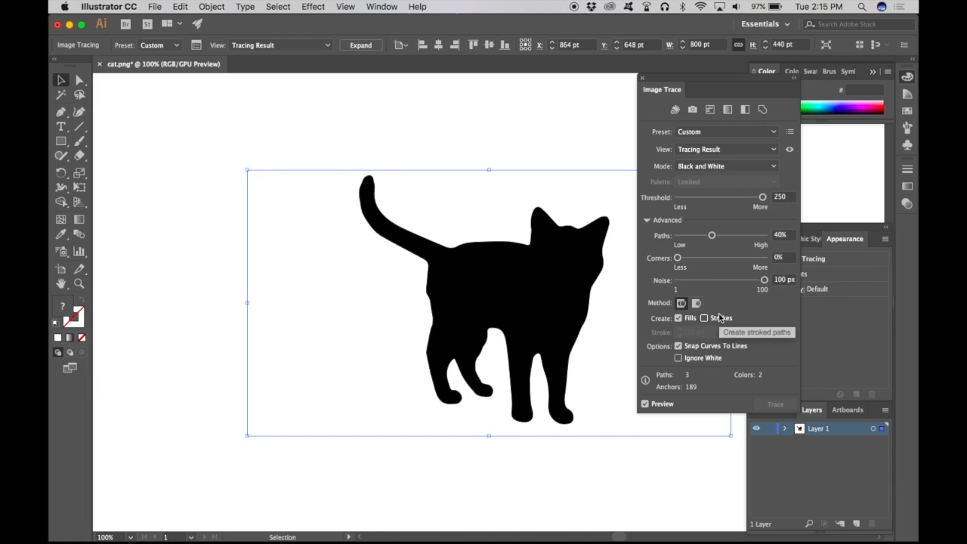
# - Deselect the traced cat and export the silhouette to the Desktop in PNG format under the name cat-final.png
pyautogui.click(458, 106)
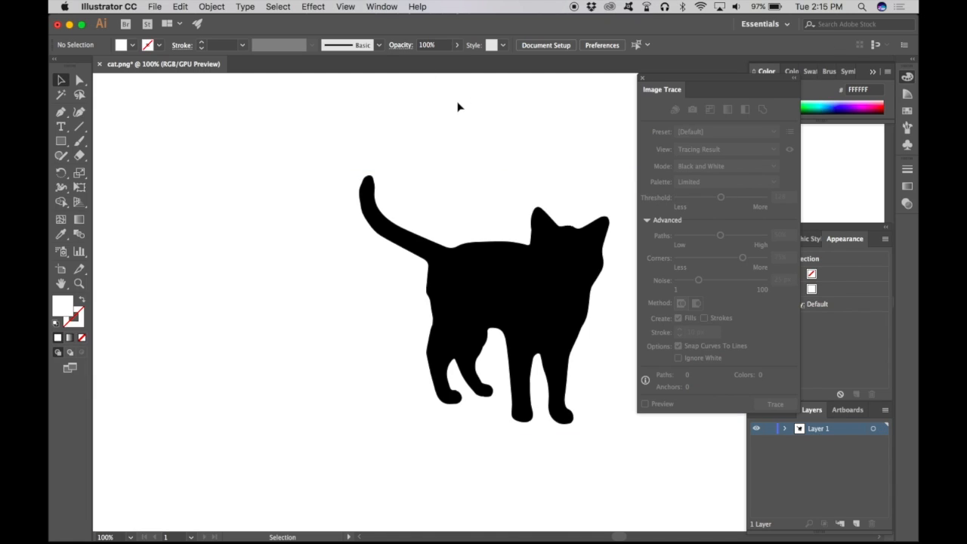
pyautogui.click(155, 6)
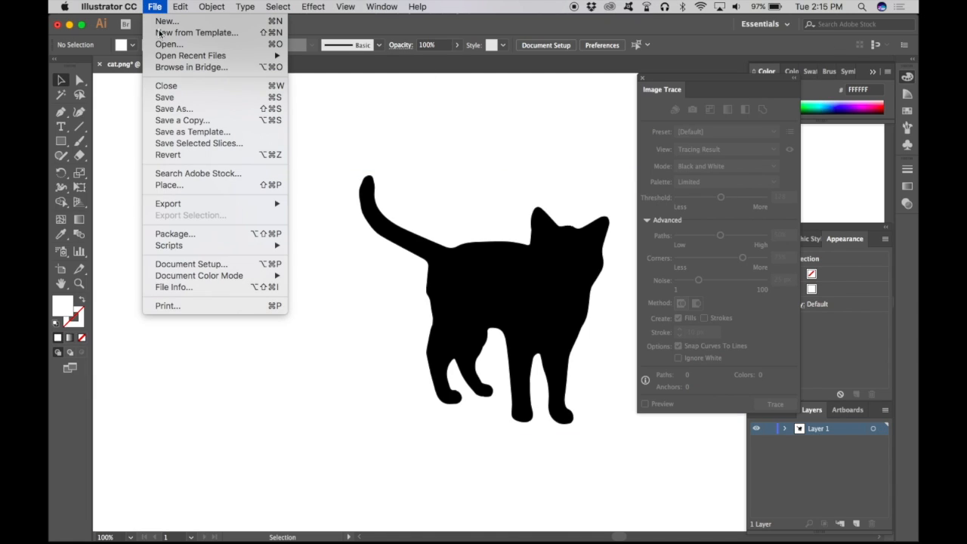
pyautogui.moveTo(216, 203)
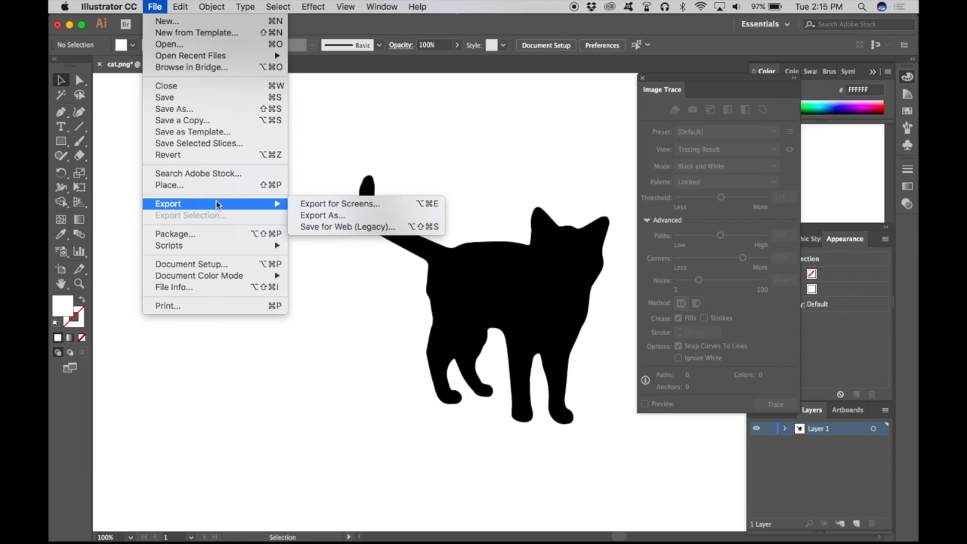
pyautogui.click(299, 217)
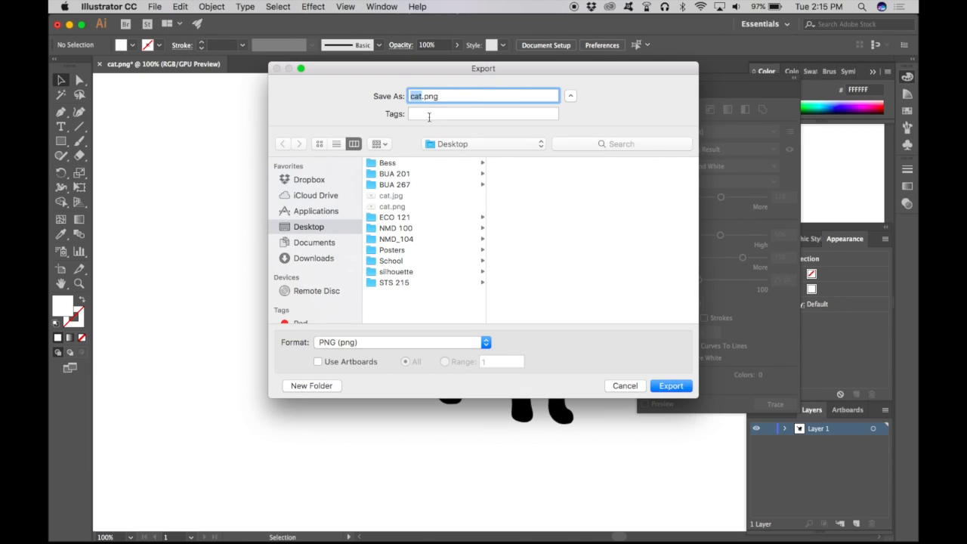
pyautogui.click(421, 96)
pyautogui.write('-final')
pyautogui.click(458, 344)
pyautogui.click(459, 346)
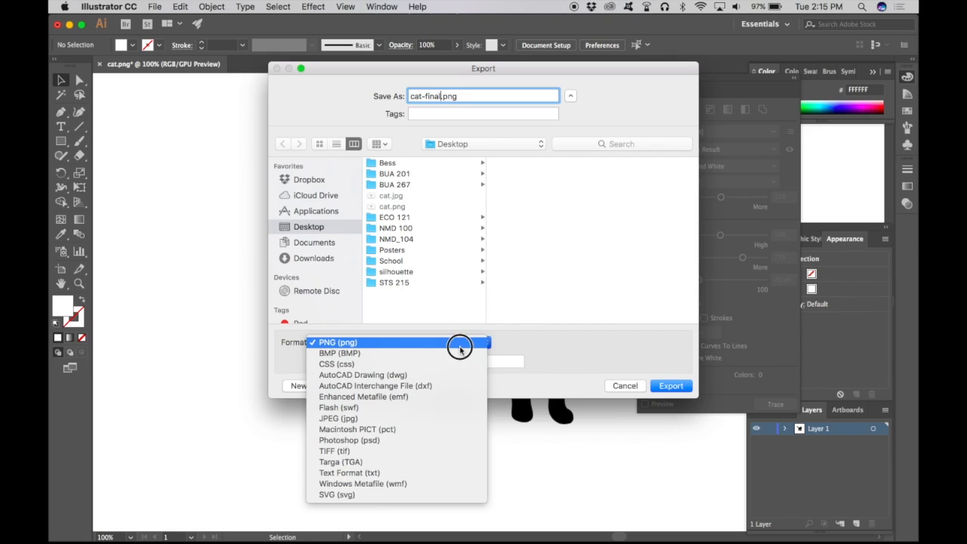
pyautogui.click(671, 386)
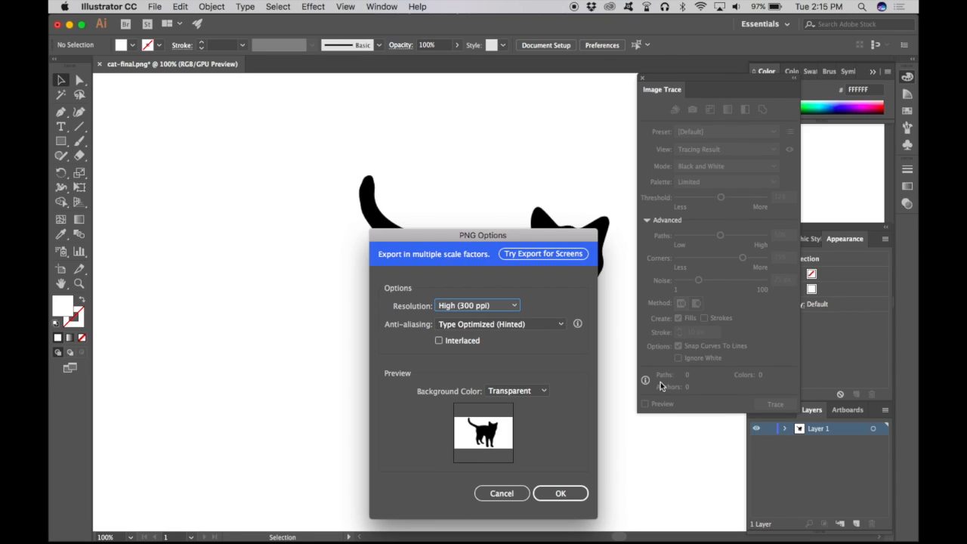
# - Accept the PNG options with High (300 ppi) resolution and transparent background, and open cat-final.png from the Desktop
pyautogui.click(554, 494)
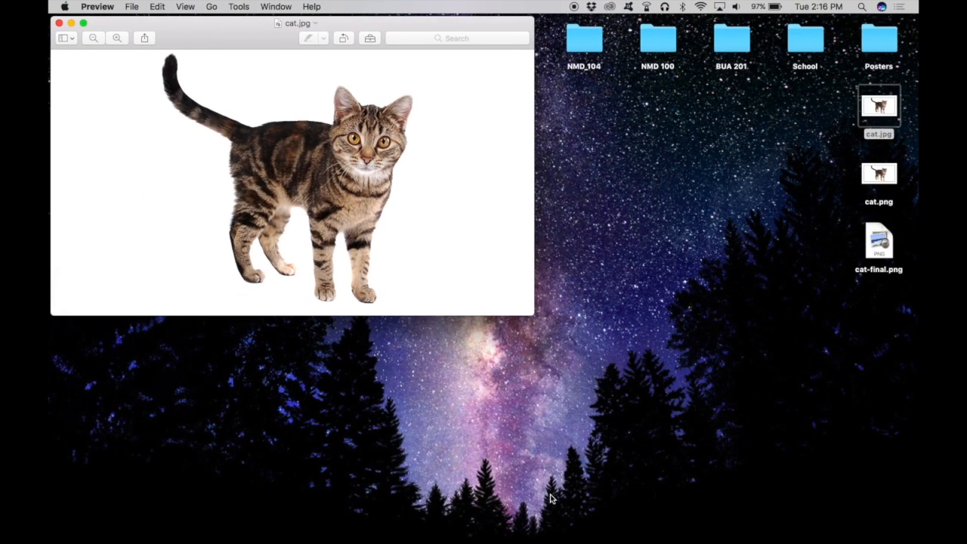
pyautogui.doubleClick(880, 241)
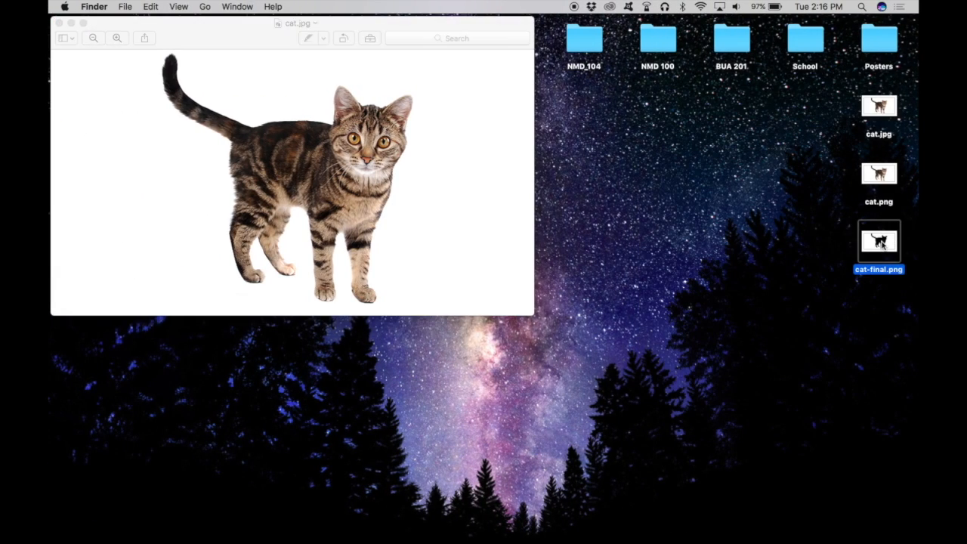